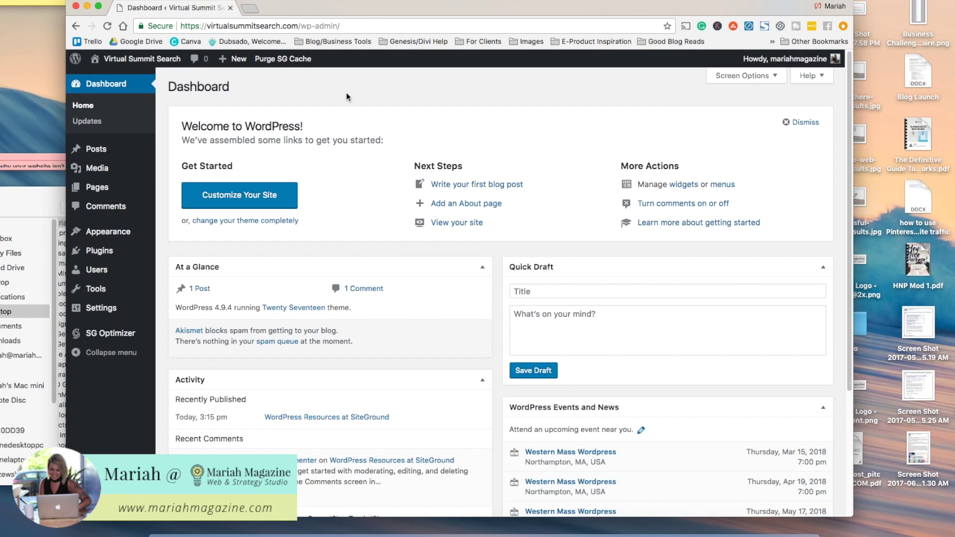
Step: Open the Installed Plugins page from the Plugins item in the admin sidebar
mouse_move(142, 251)
click(116, 255)
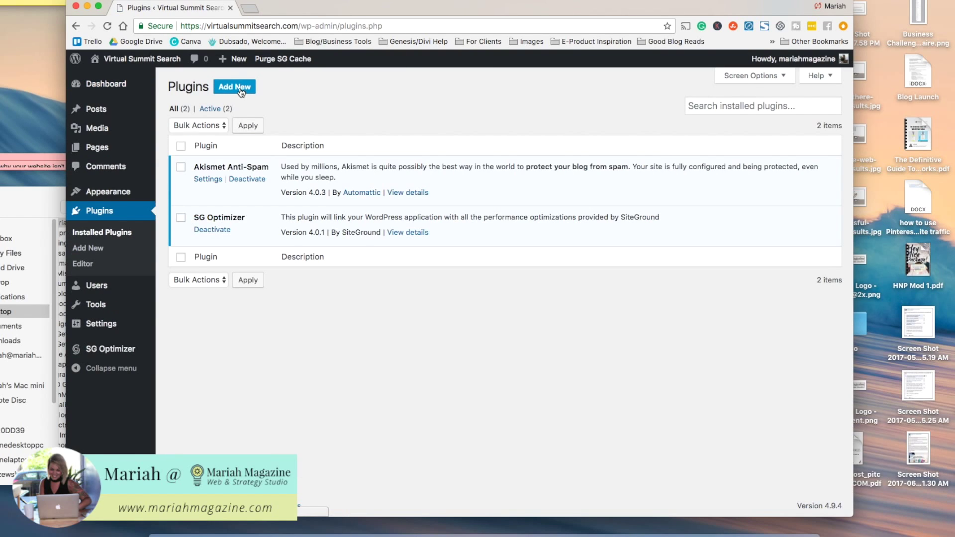
Step: Search 'coming soon', then install and activate the SeedProd Coming Soon Page & Maintenance Mode plugin
click(242, 91)
click(687, 119)
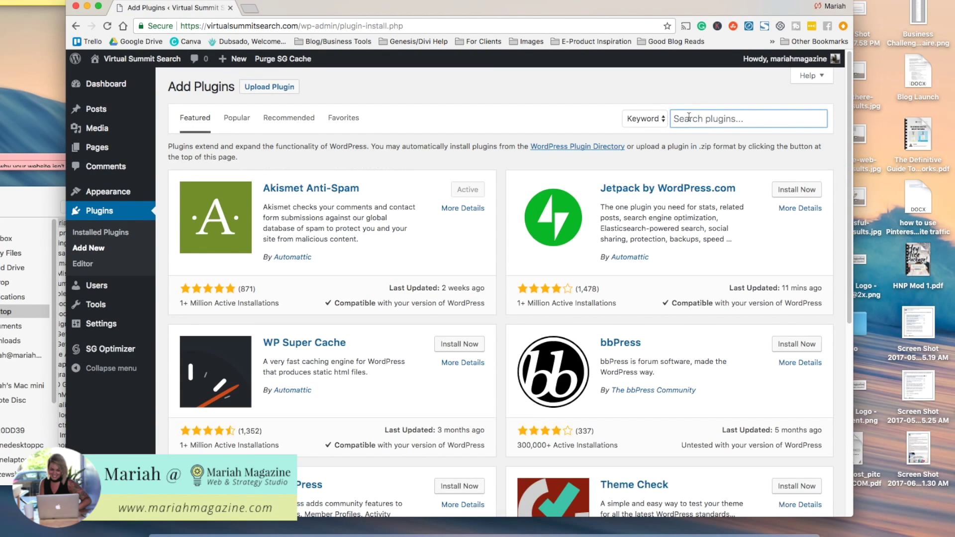
text(coming soon)
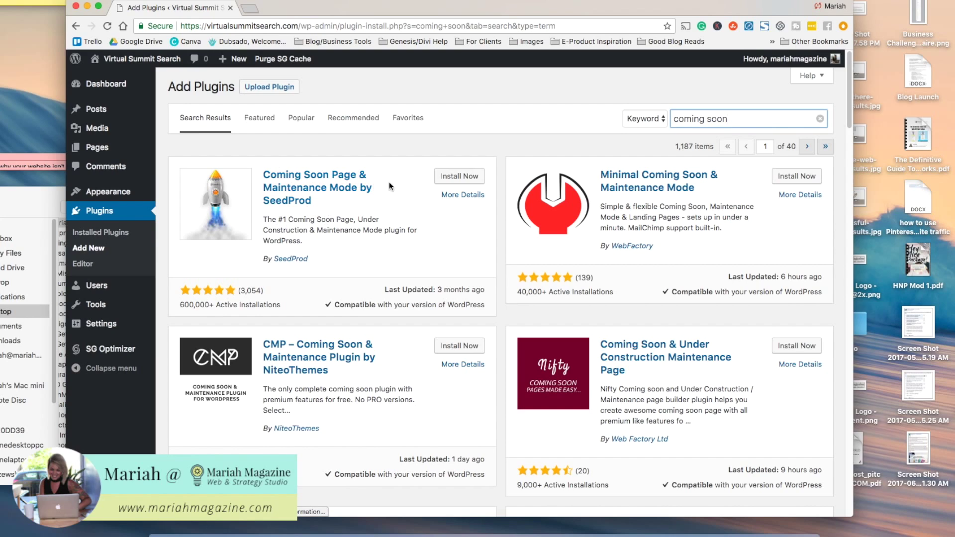
click(462, 178)
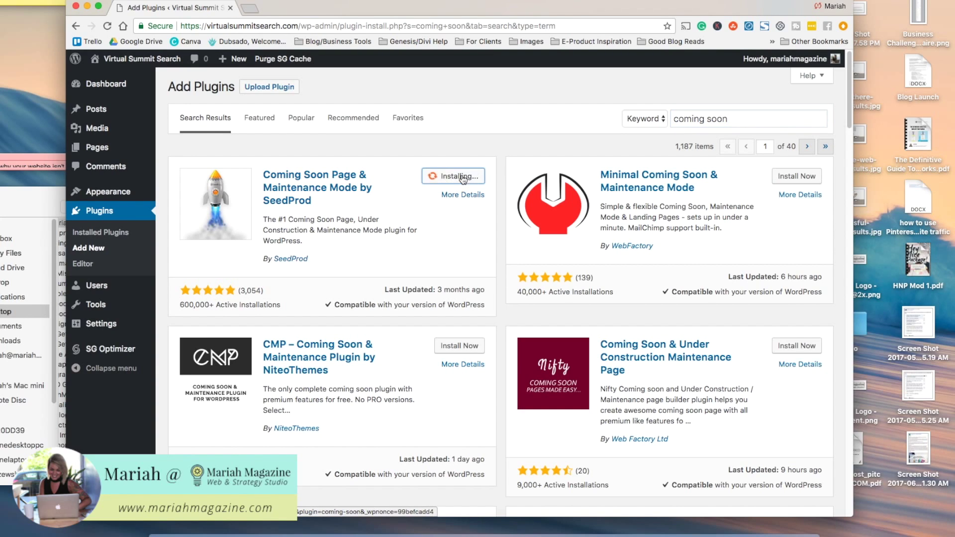
click(472, 178)
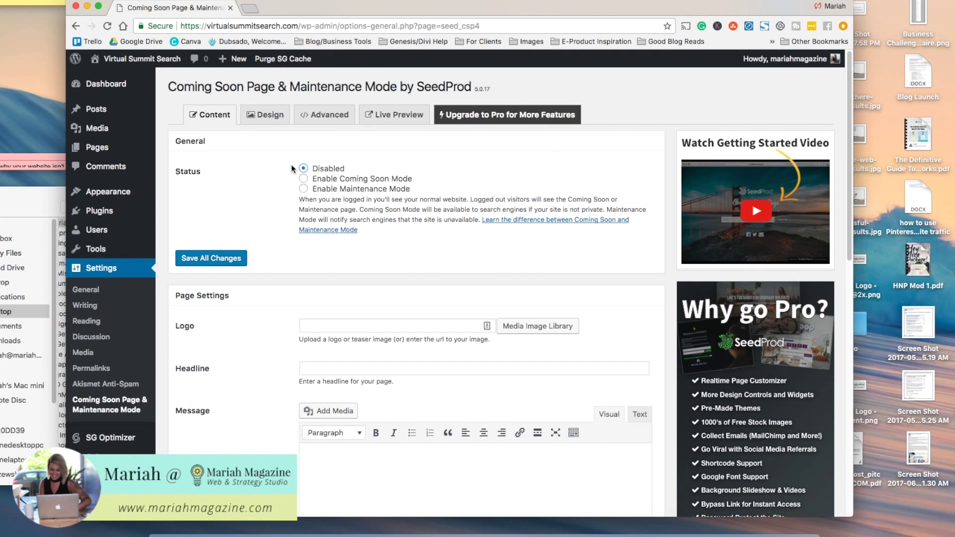
Step: Insert a logo from the media library and set the headline to 'Website Coming Soon!'
scroll(470, 254, down, 2)
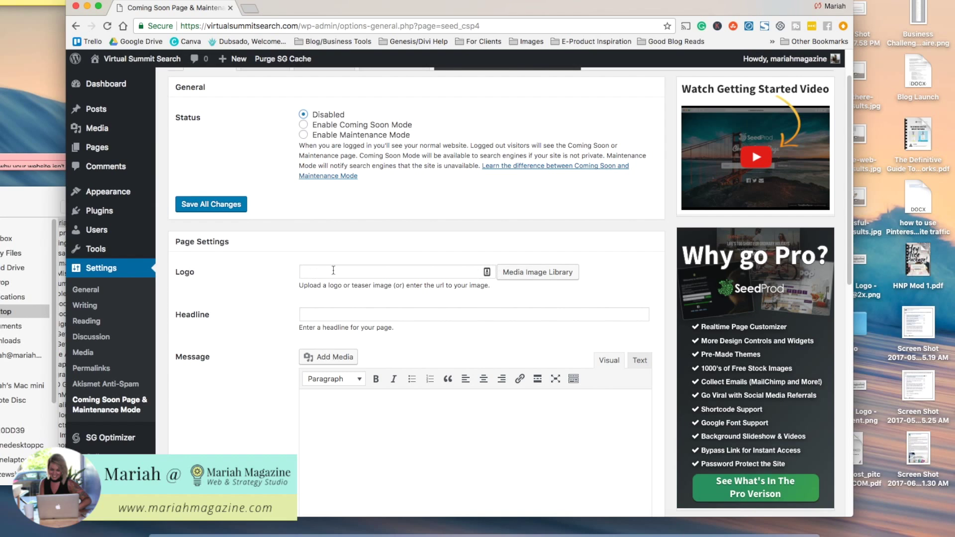
click(536, 278)
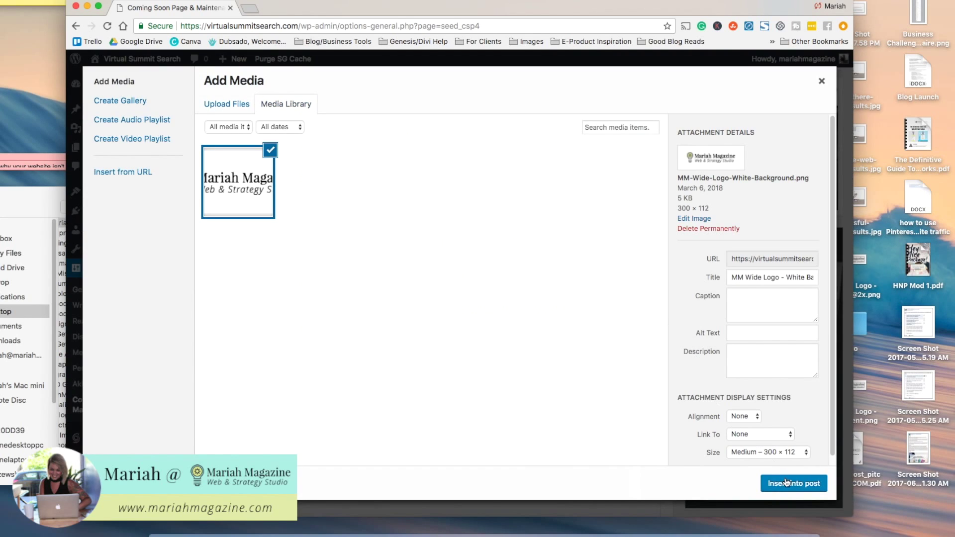
click(790, 488)
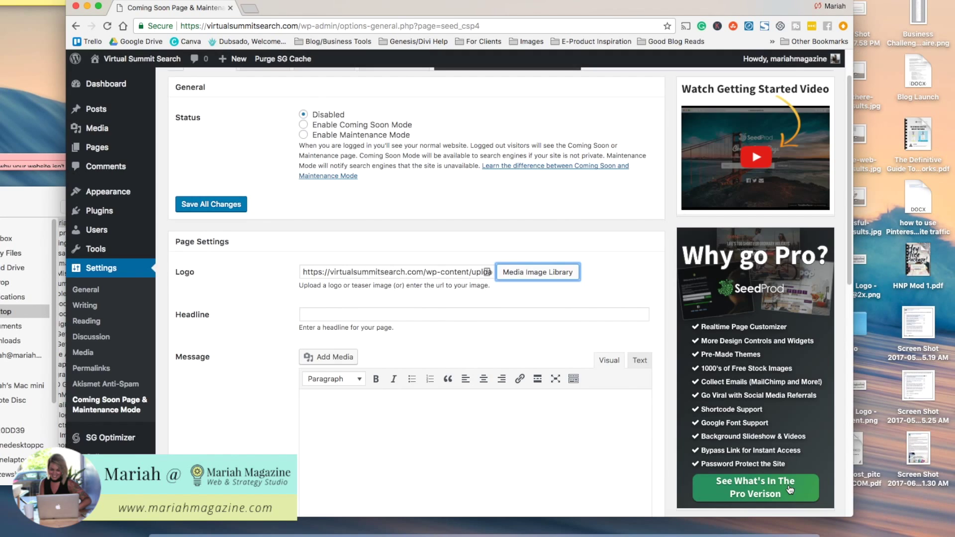
click(413, 315)
text(Website)
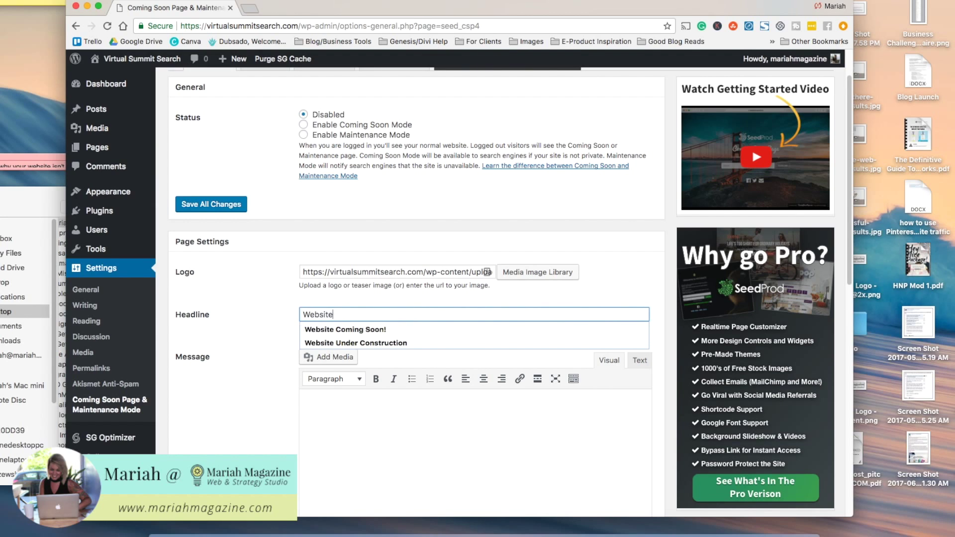
text( coming Soon!)
click(428, 329)
Step: Paste the bold centred message 'Our new website is launching soon!' as a paragraph and save
scroll(429, 313, down, 3)
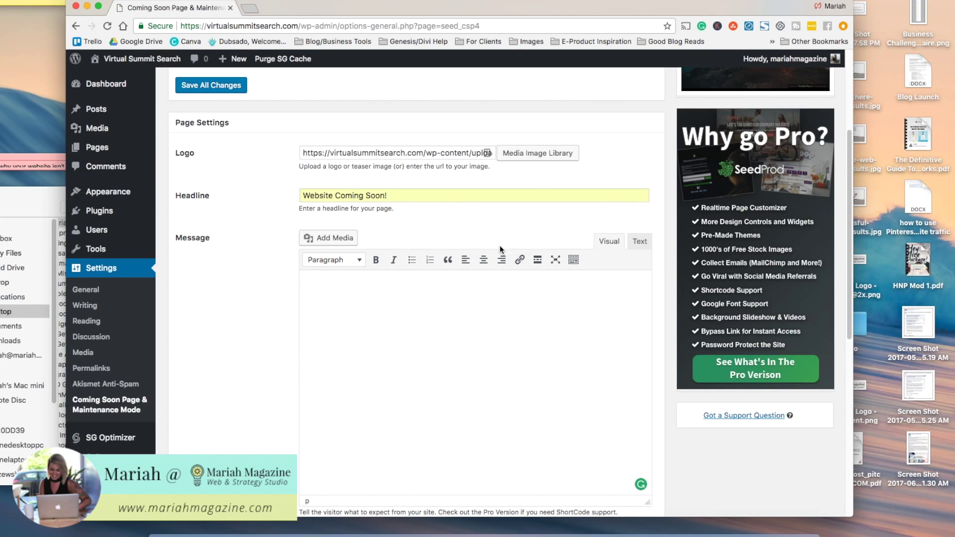
click(573, 260)
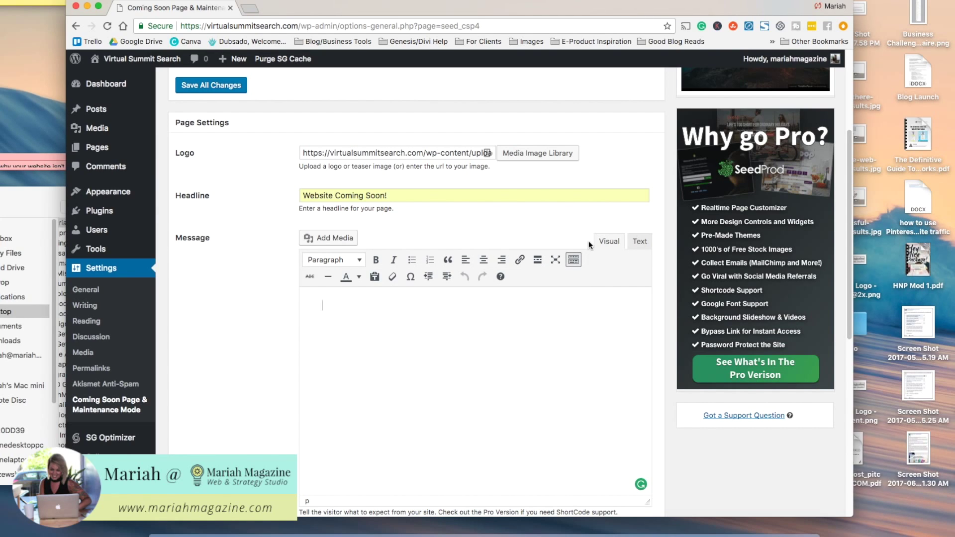
click(330, 260)
click(477, 358)
text(Our new website is launching soon!)
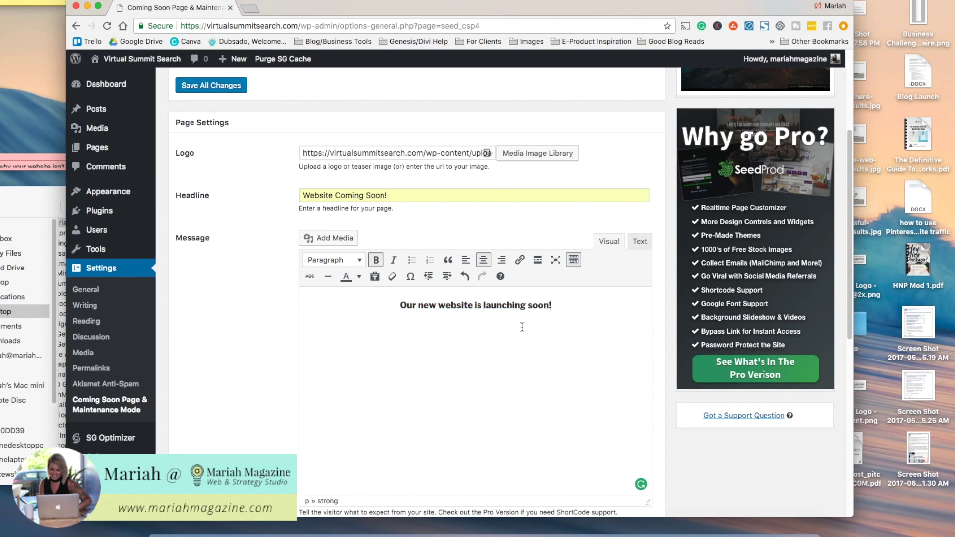
scroll(522, 327, down, 10)
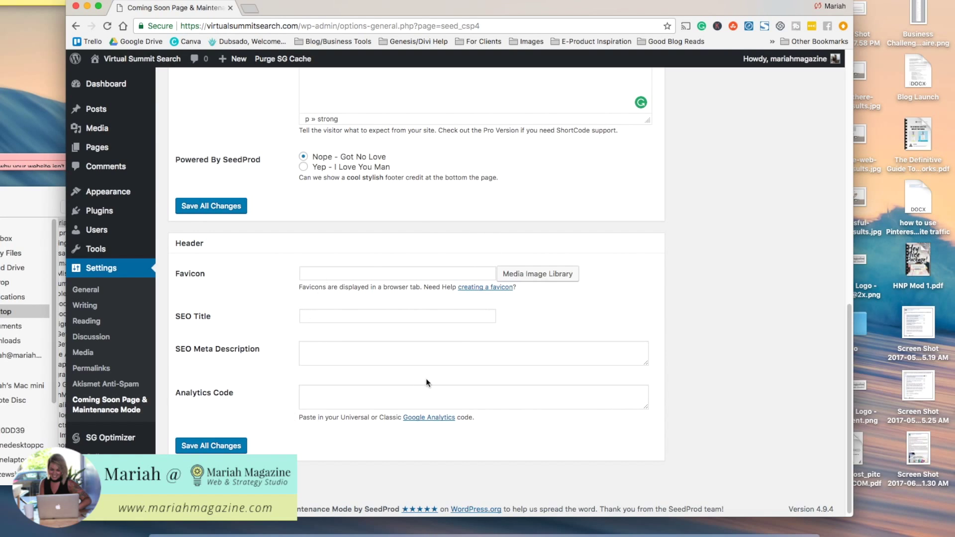
click(231, 204)
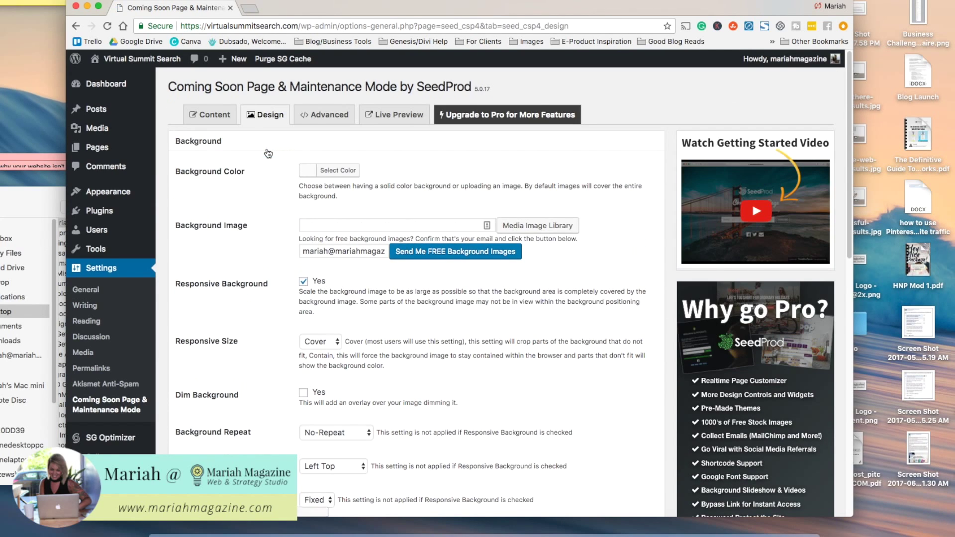
Step: Set the background colour to white and the page text colour to black
click(334, 171)
click(323, 299)
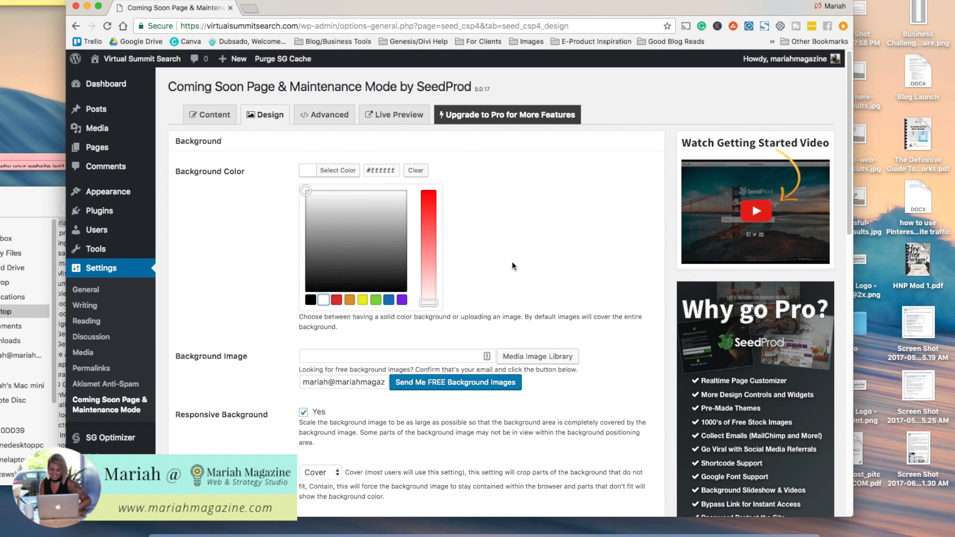
click(502, 257)
scroll(503, 255, down, 3)
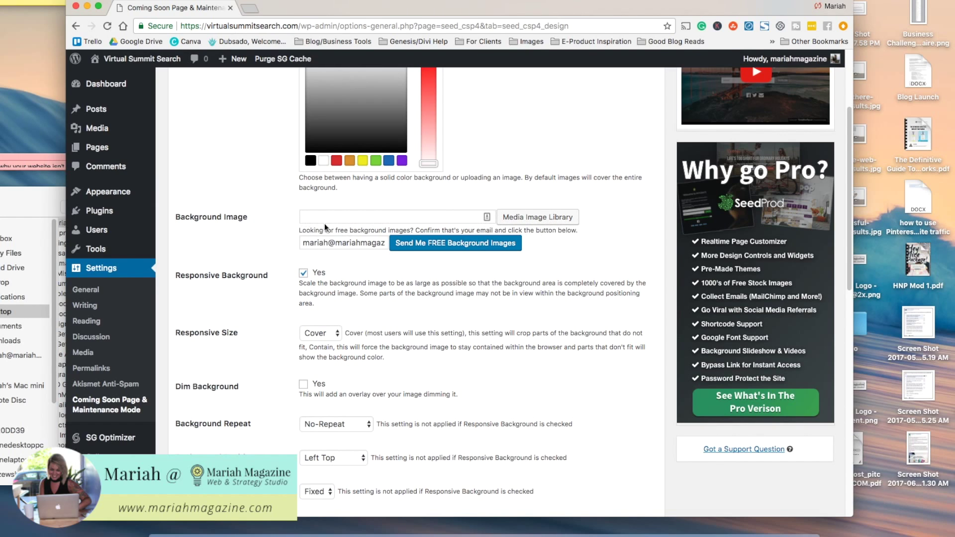
scroll(318, 224, down, 2)
scroll(261, 234, down, 3)
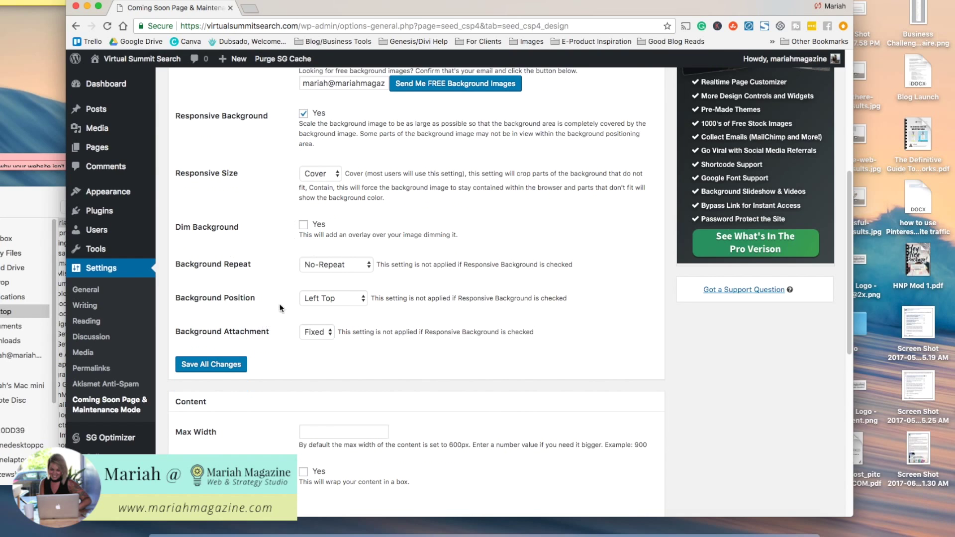
scroll(317, 274, down, 5)
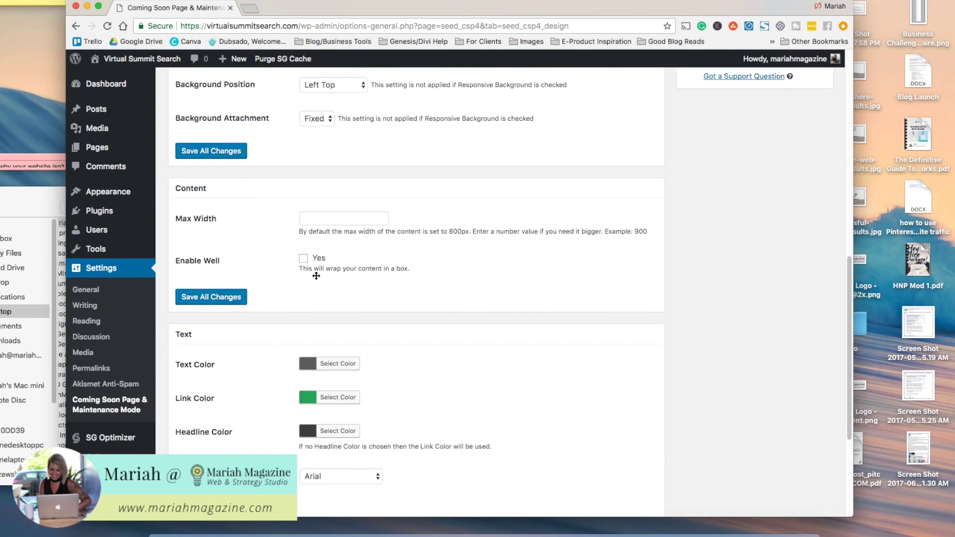
scroll(281, 280, down, 3)
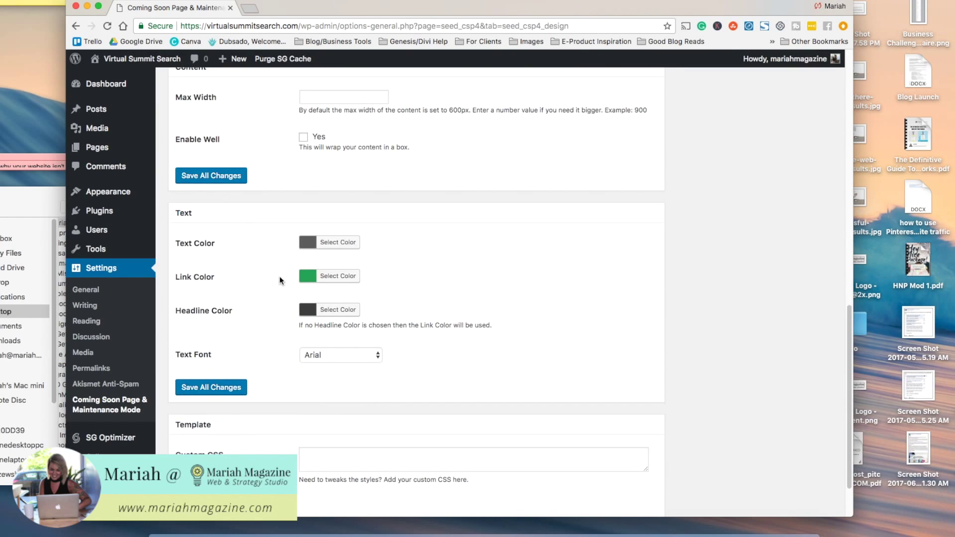
click(342, 244)
click(311, 371)
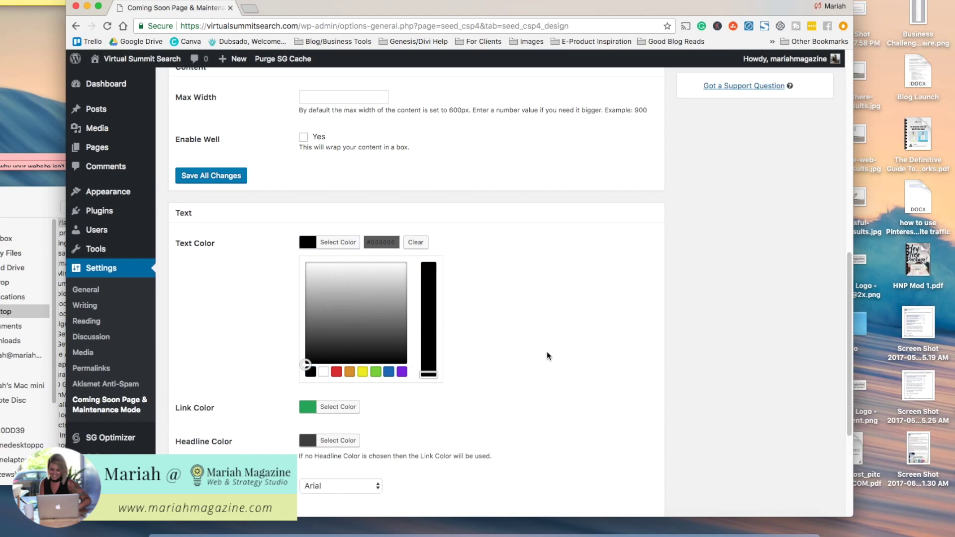
Step: Make the link colour blue and the headline colour black
click(338, 407)
scroll(502, 345, down, 2)
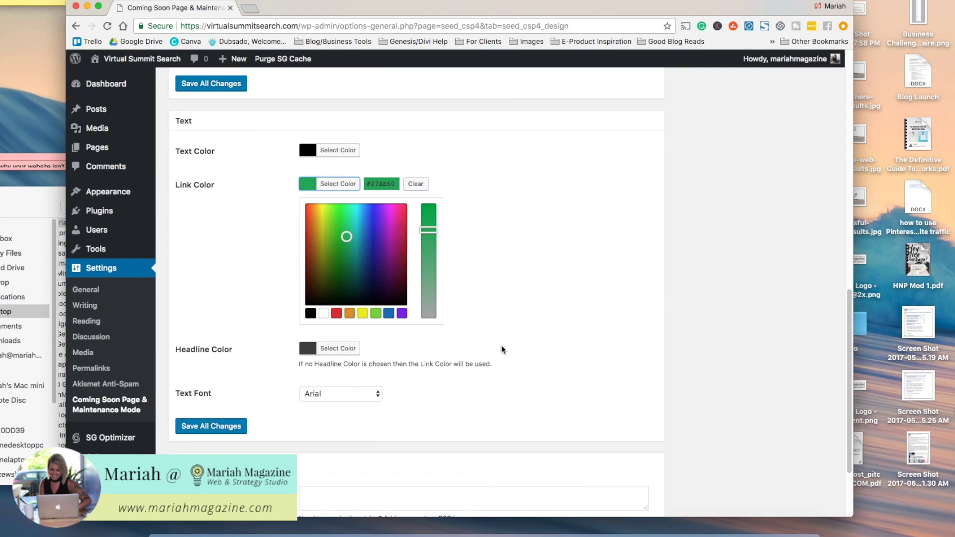
click(388, 313)
click(328, 351)
click(311, 347)
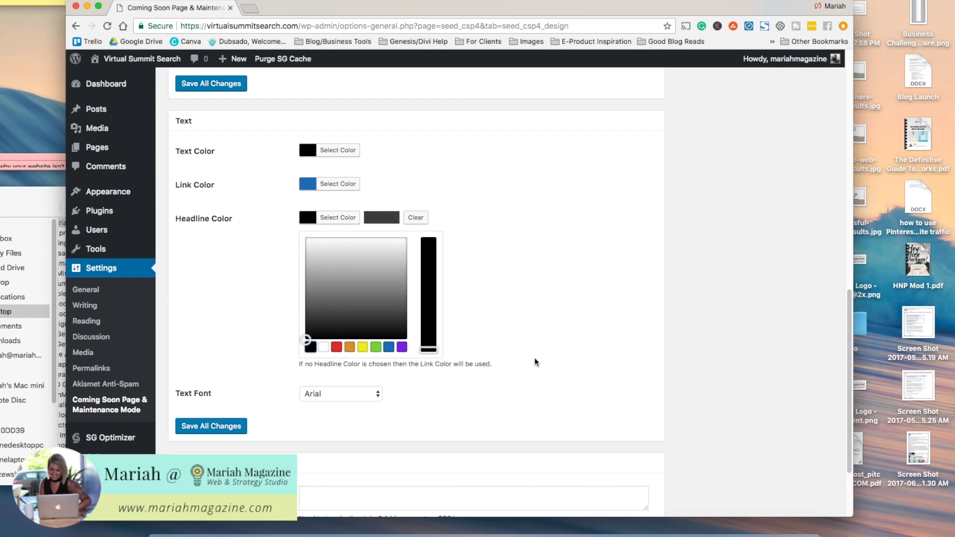
Step: Choose Verdana as the text font and save the design settings
click(362, 396)
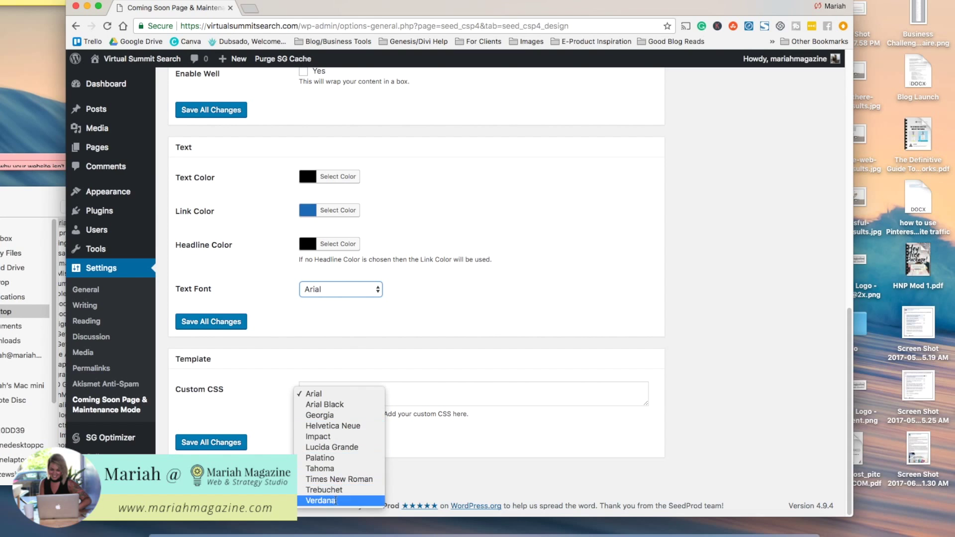
click(336, 498)
click(234, 321)
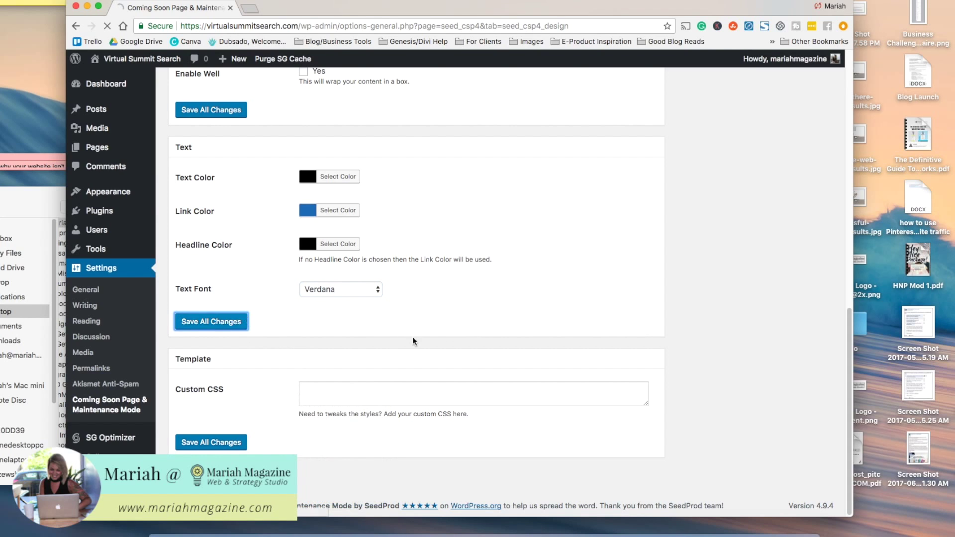
scroll(282, 341, down, 15)
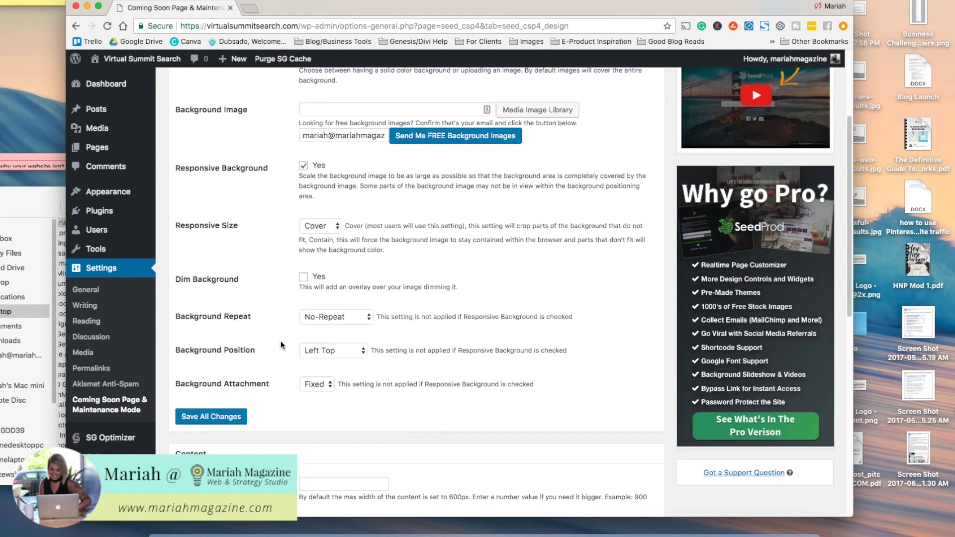
scroll(281, 340, down, 2)
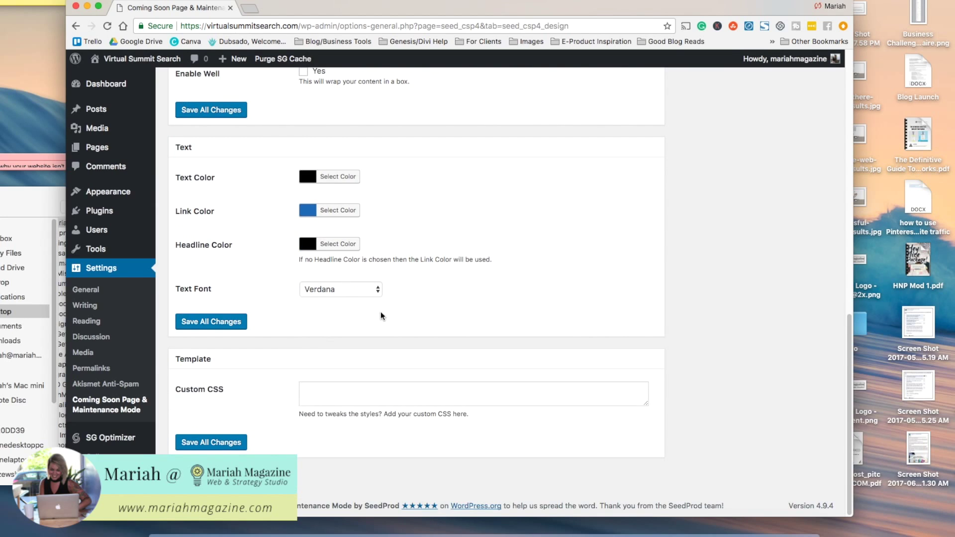
click(317, 386)
Step: Check the coming-soon page in Live Preview, then go back to the Content settings
scroll(305, 387, up, 4)
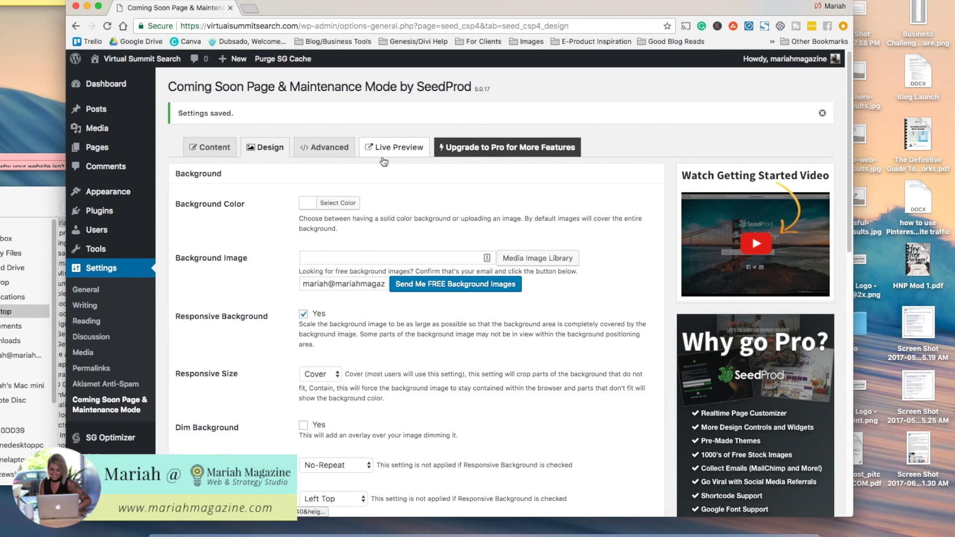
click(385, 148)
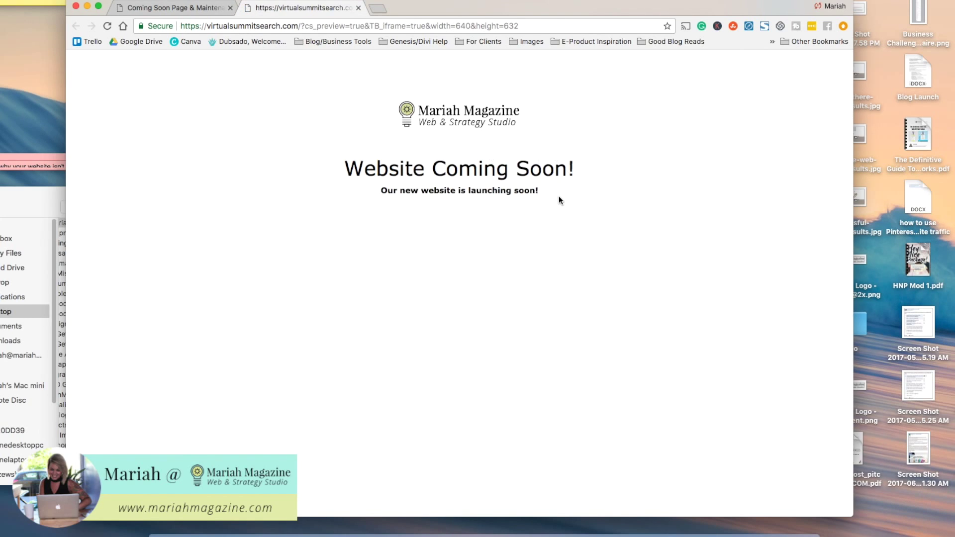
drag(556, 196, 390, 102)
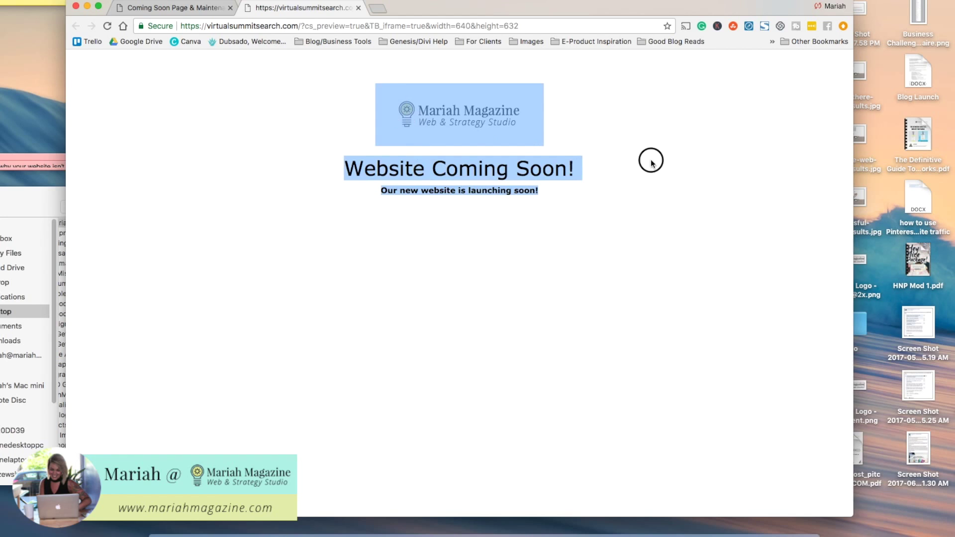
click(651, 159)
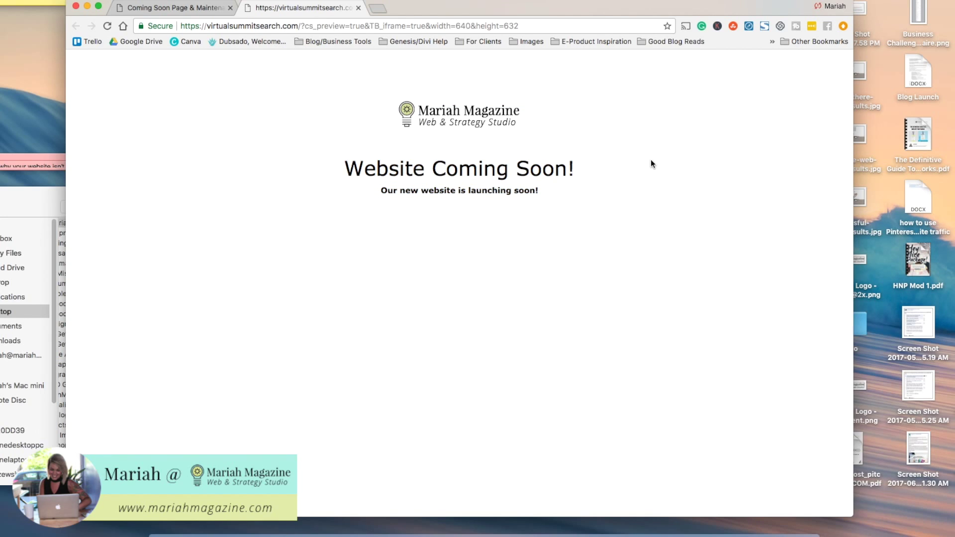
click(197, 8)
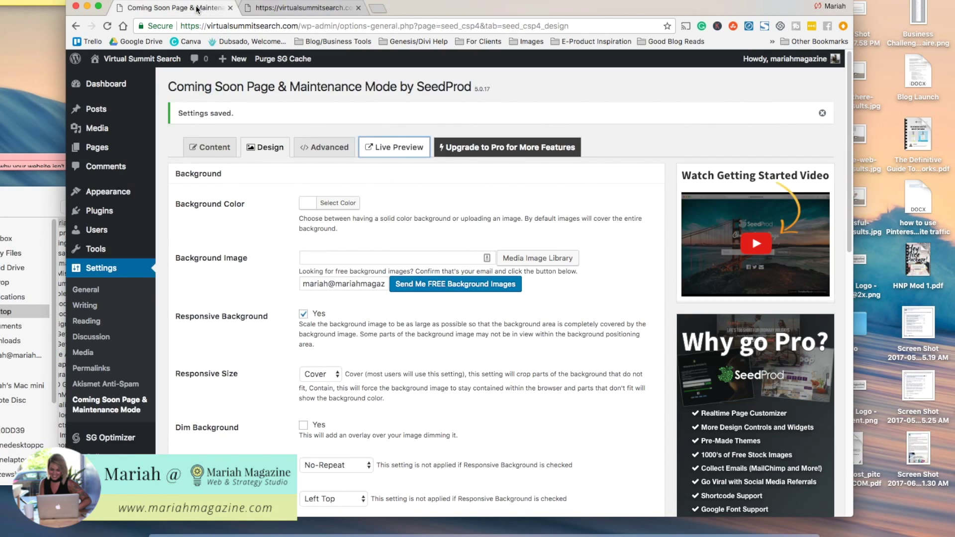
click(213, 148)
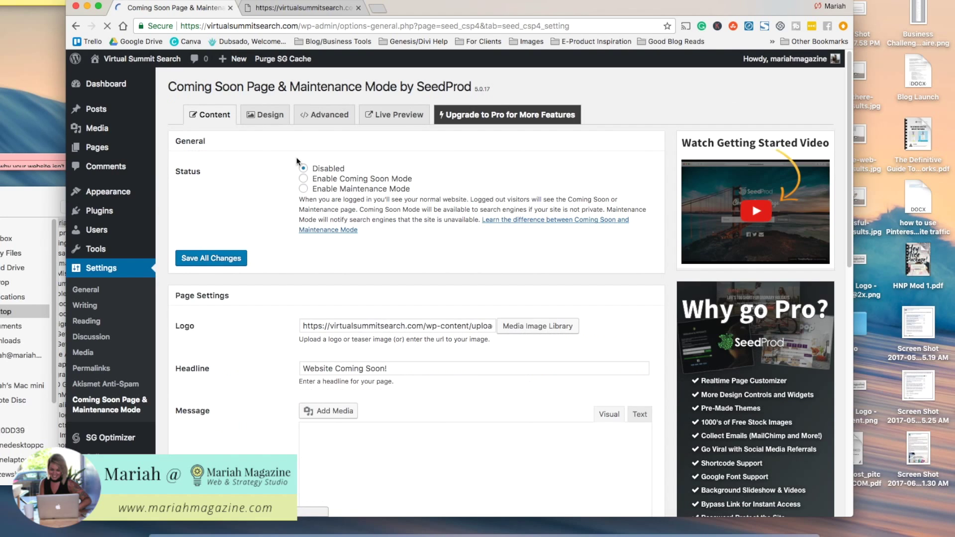
Step: Enable and save Coming Soon Mode, copy the site URL, and open an incognito window
click(303, 178)
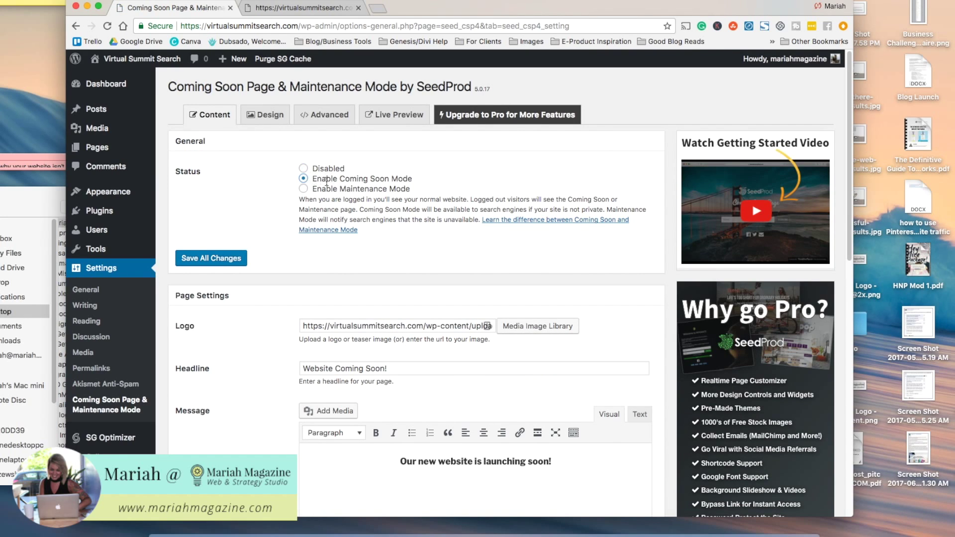
click(211, 258)
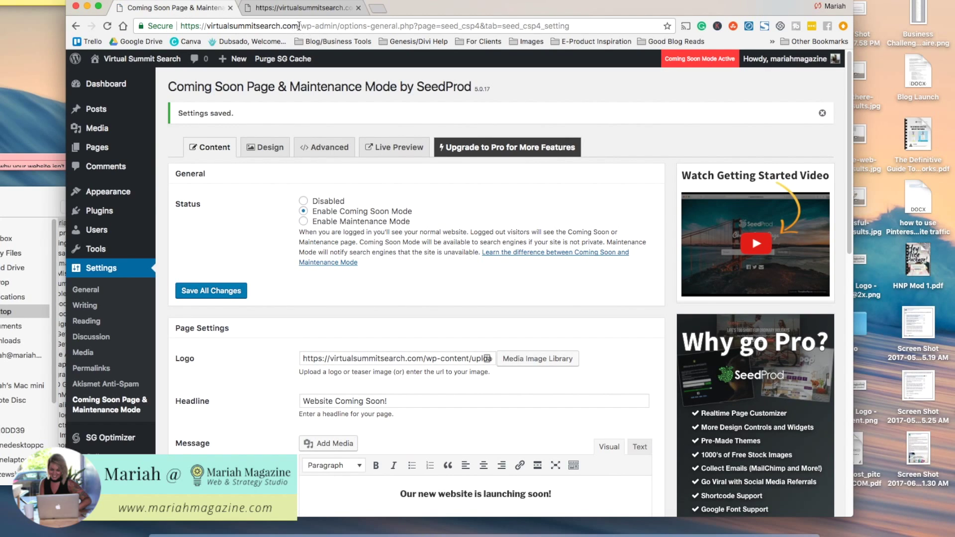
drag(299, 26, 149, 26)
key(ctrl+c)
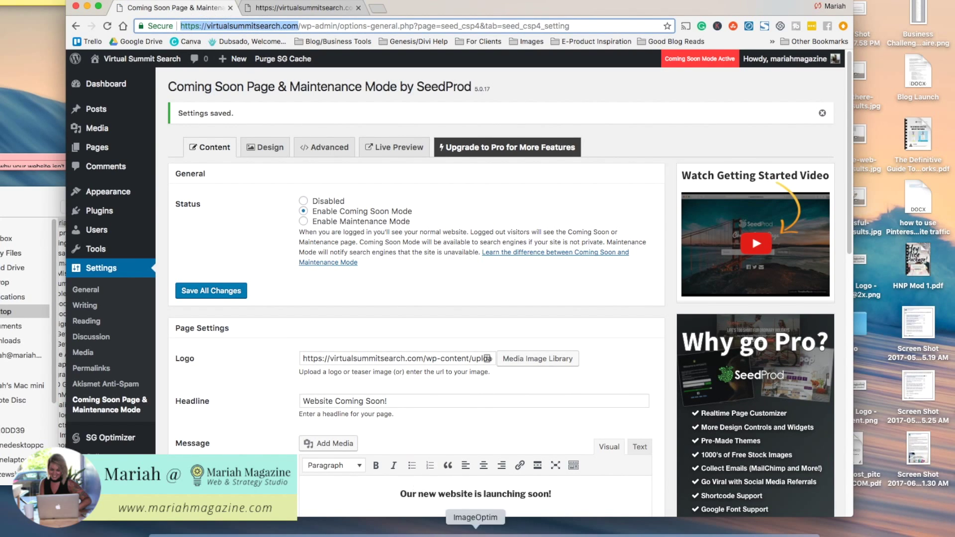
right_click(535, 531)
click(429, 456)
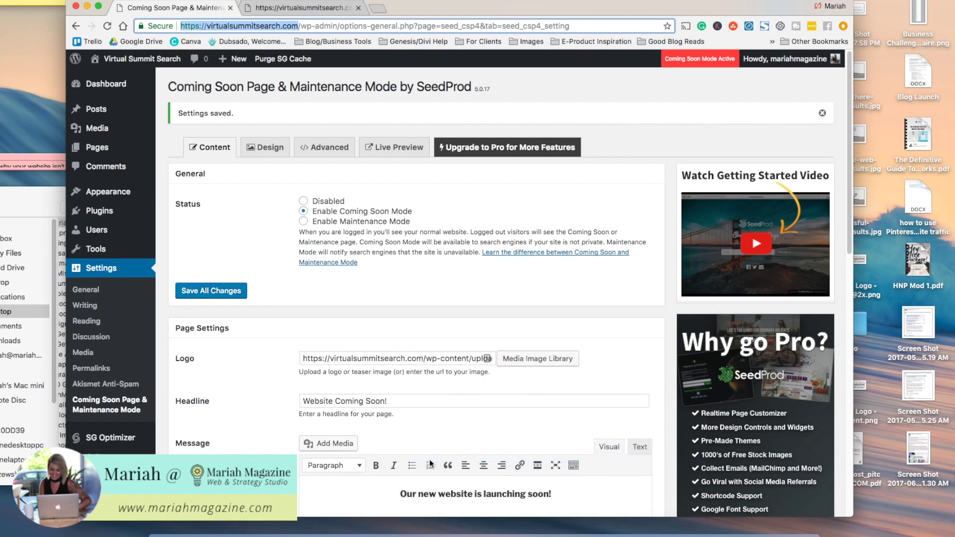
Step: Load the site address in incognito, then open the live site in a new tab
key(ctrl+v)
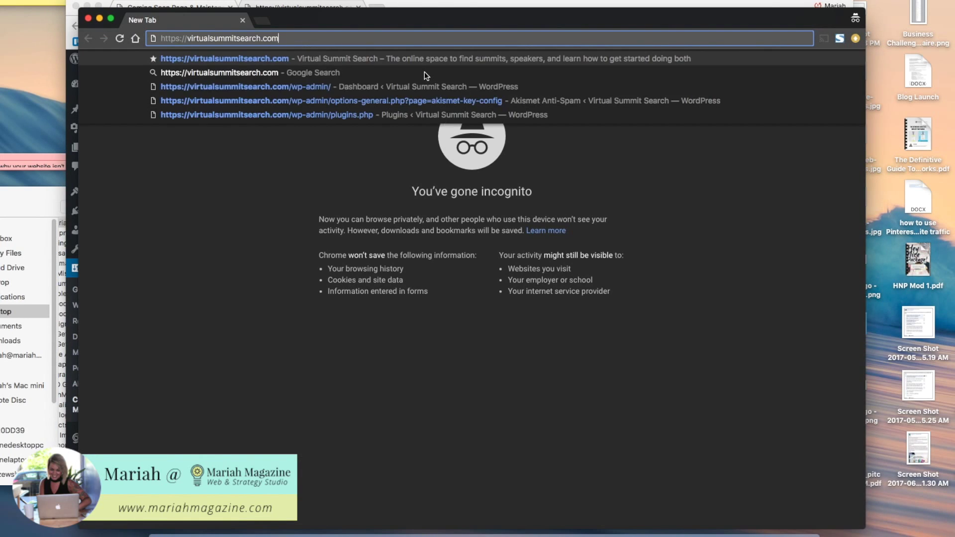
key(Return)
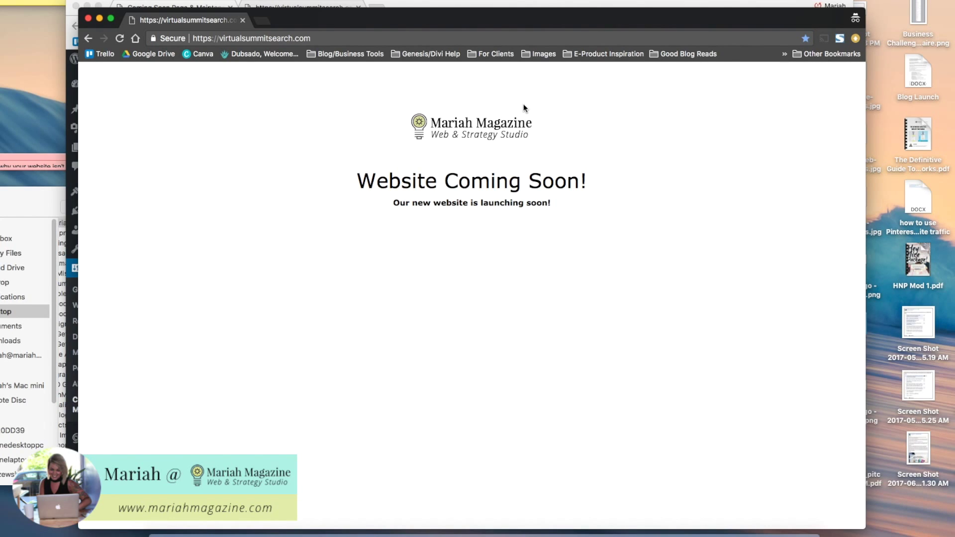
click(468, 5)
mouse_move(151, 60)
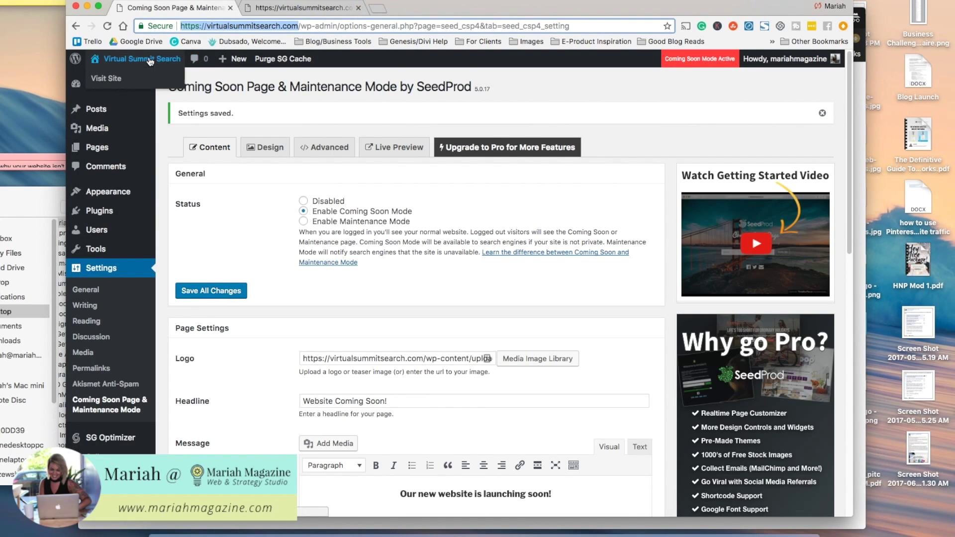
right_click(124, 79)
click(149, 88)
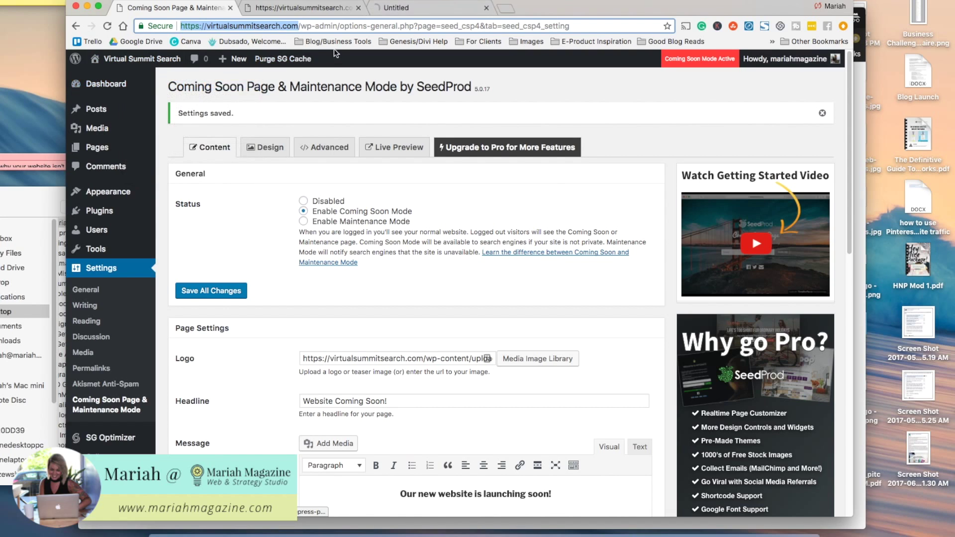
Step: Compare the admin and incognito views, close incognito, and return to the SeedProd settings
click(432, 6)
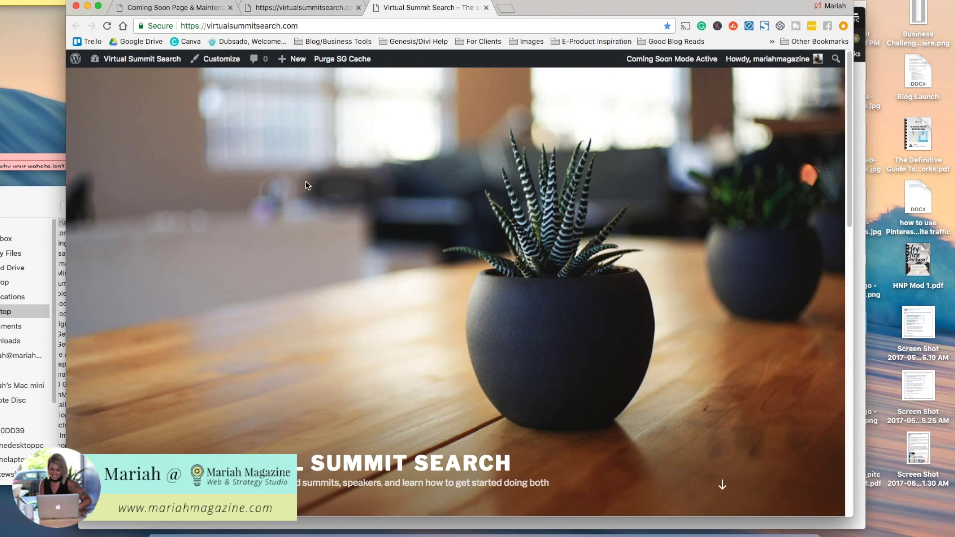
key(super+shift+n)
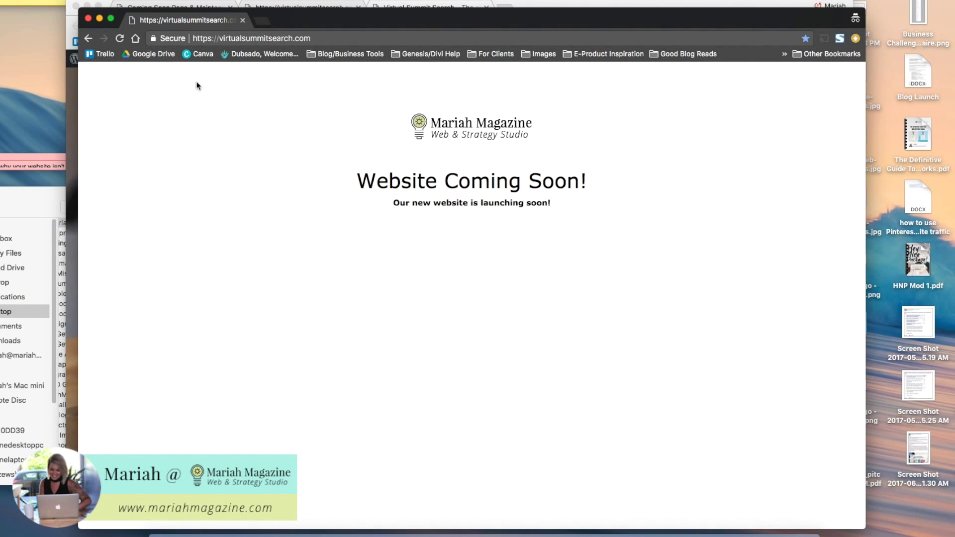
click(88, 18)
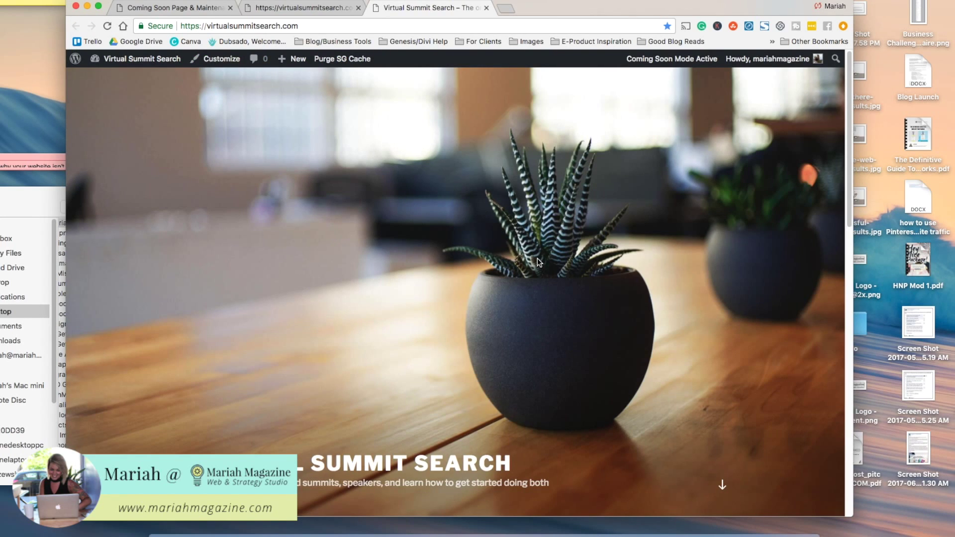
click(286, 9)
click(199, 8)
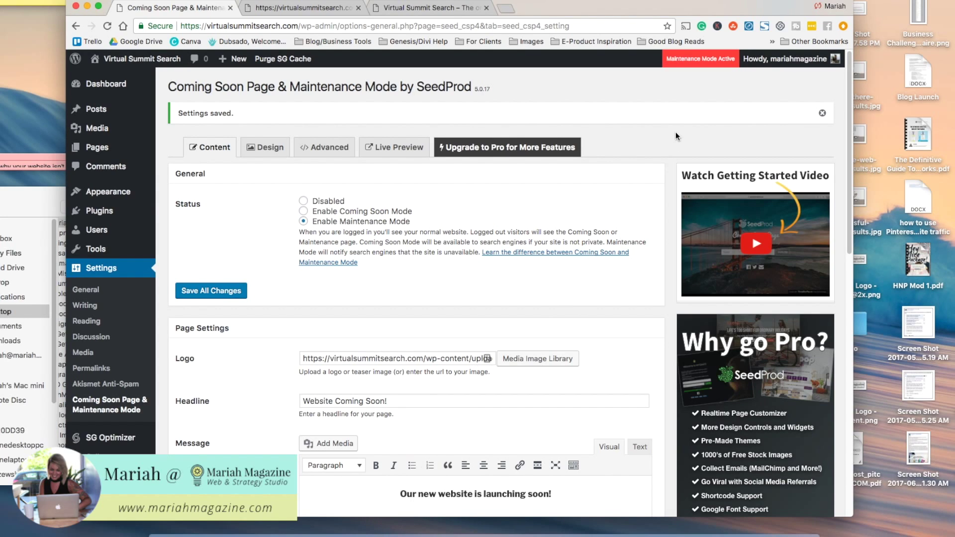
scroll(450, 215, down, 5)
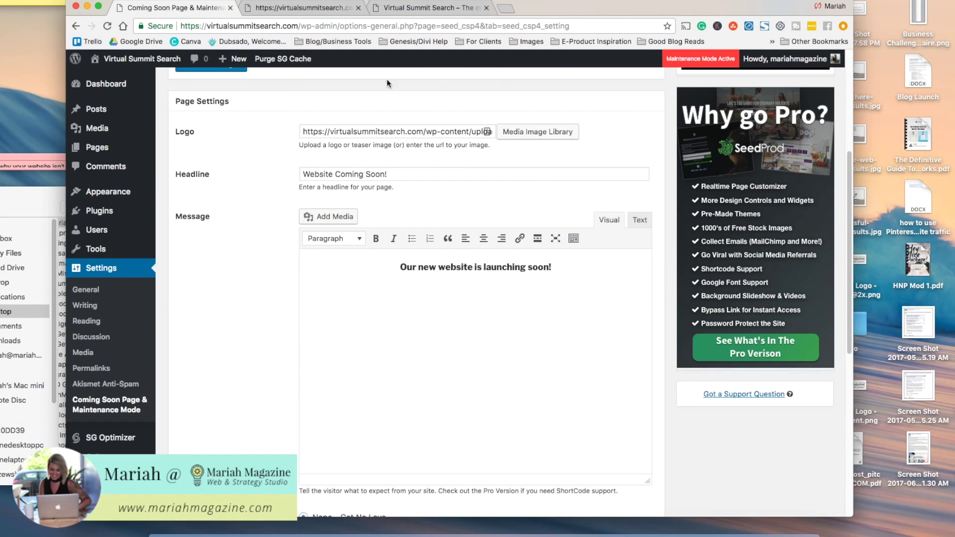
scroll(464, 245, up, 4)
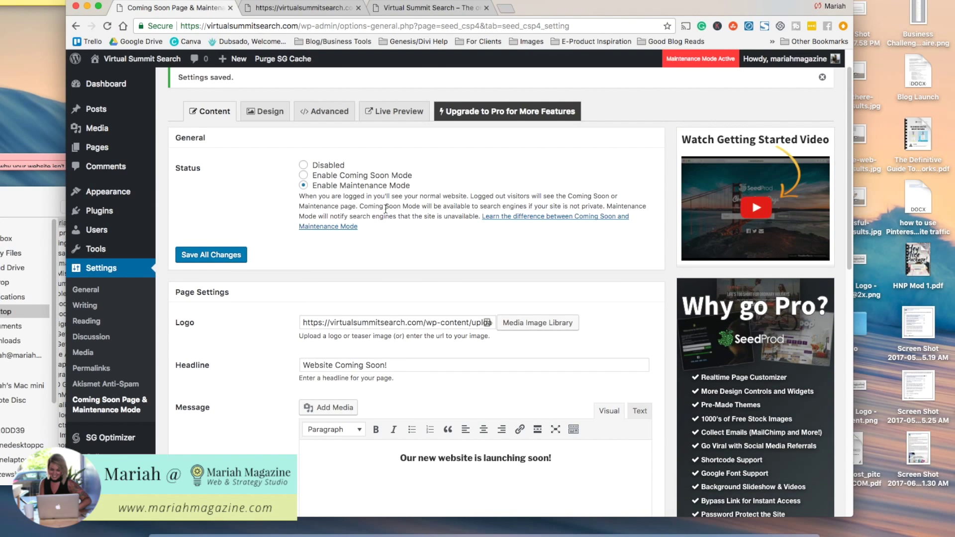
scroll(385, 210, up, 1)
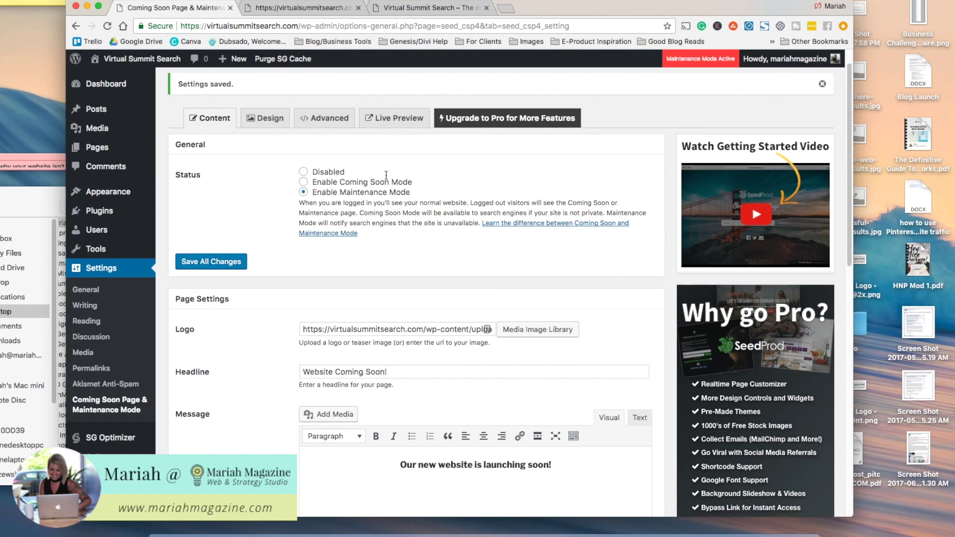
scroll(383, 209, down, 10)
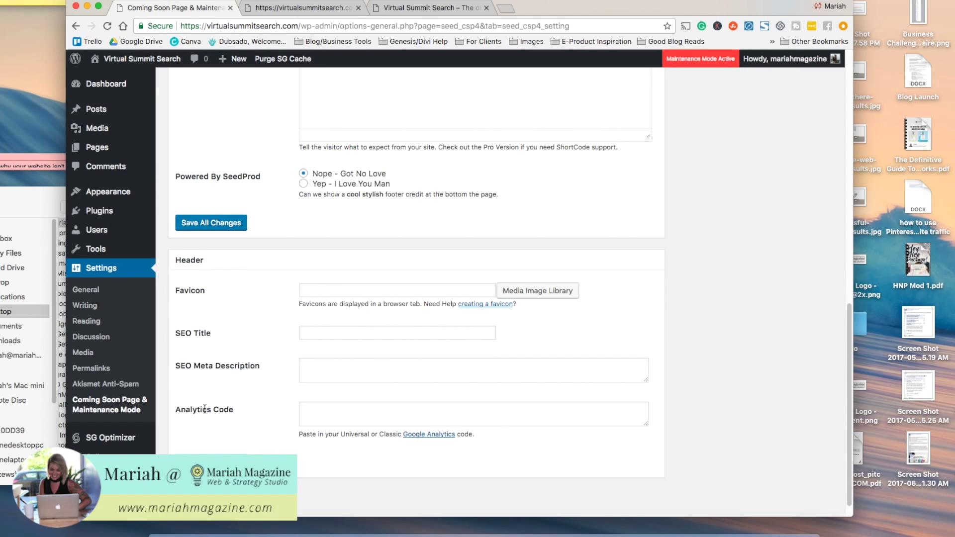
scroll(294, 312, up, 10)
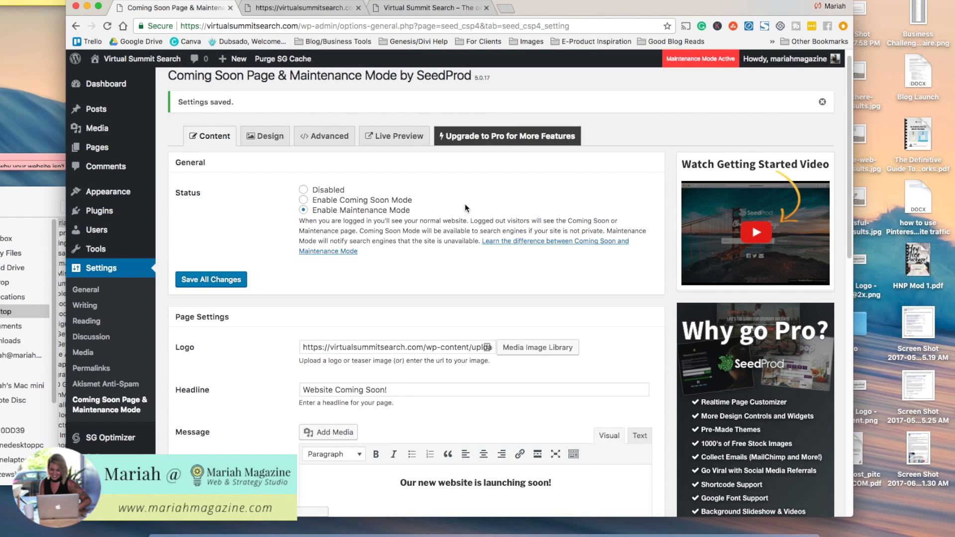
click(325, 136)
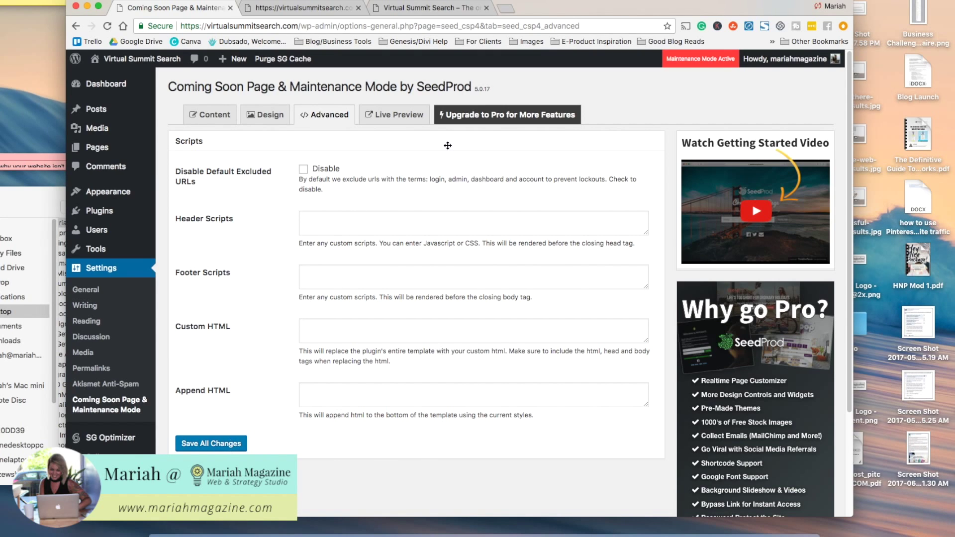
click(211, 115)
scroll(540, 353, up, 1)
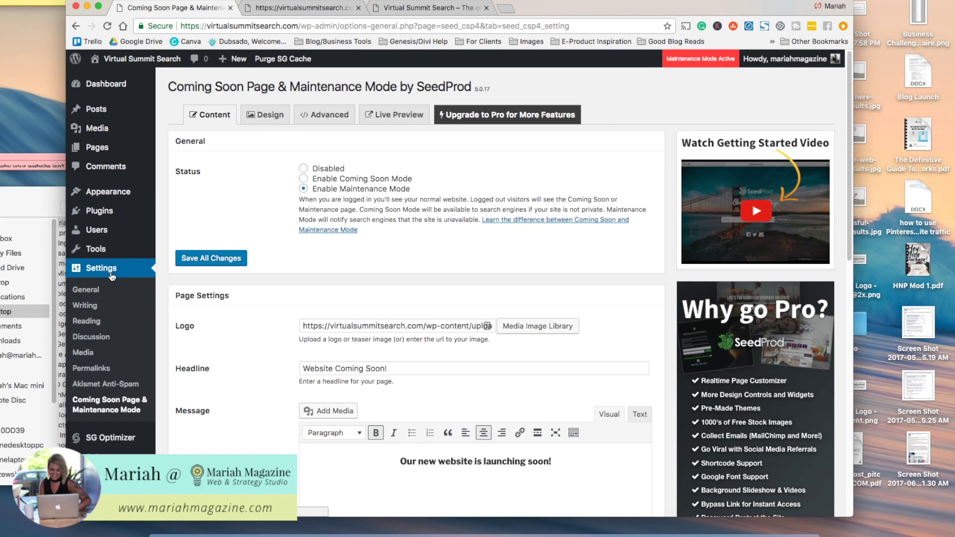
Step: Via Settings > Coming Soon Page & Maintenance Mode, save status Disabled and view the live home page
click(113, 88)
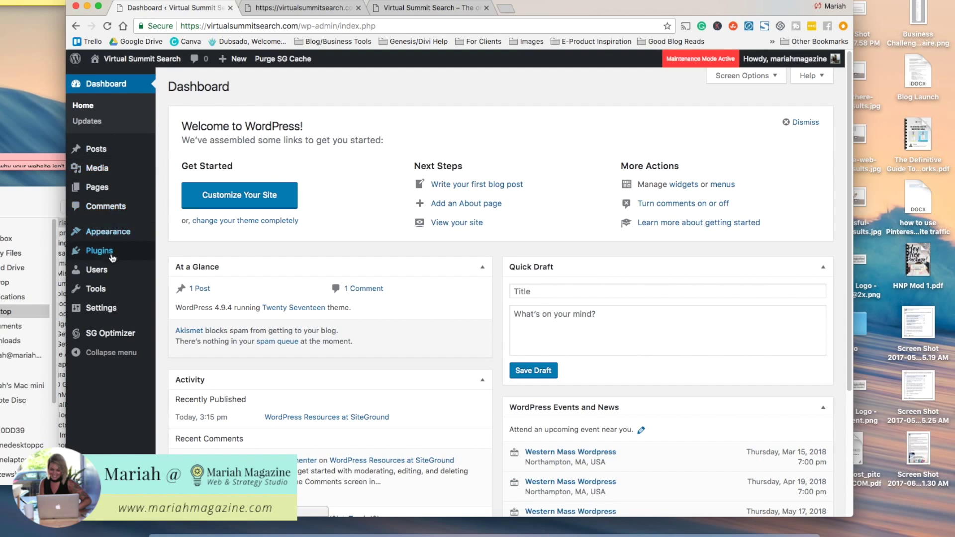
mouse_move(113, 279)
mouse_move(107, 310)
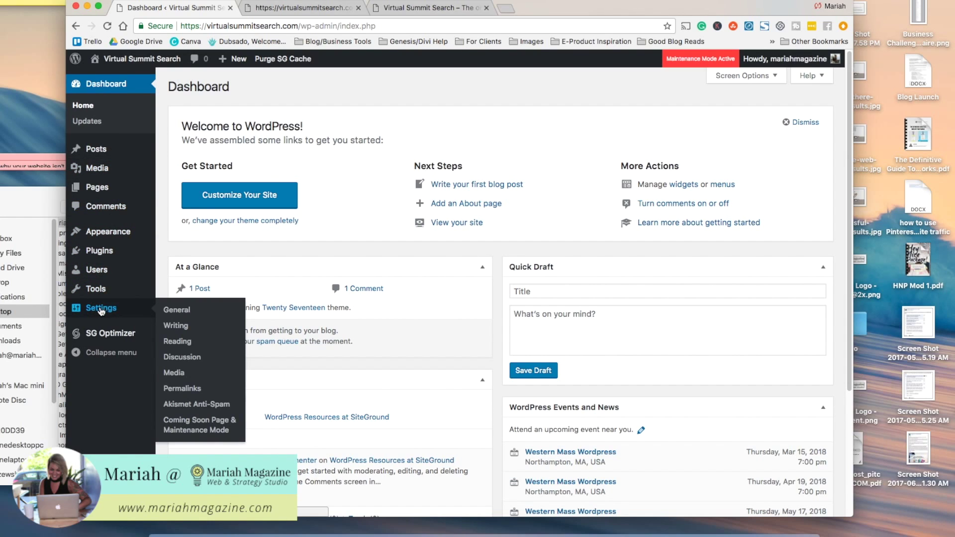
click(207, 429)
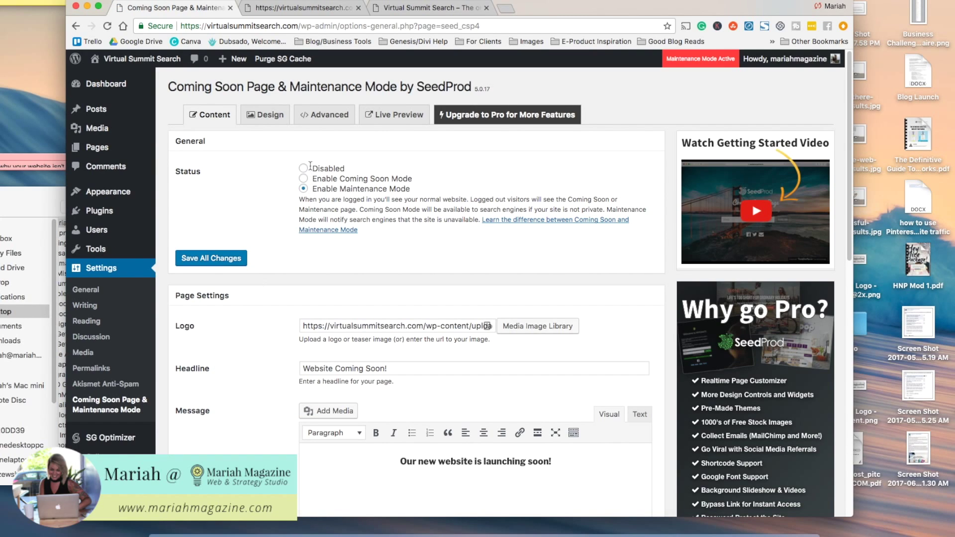
click(305, 169)
click(192, 259)
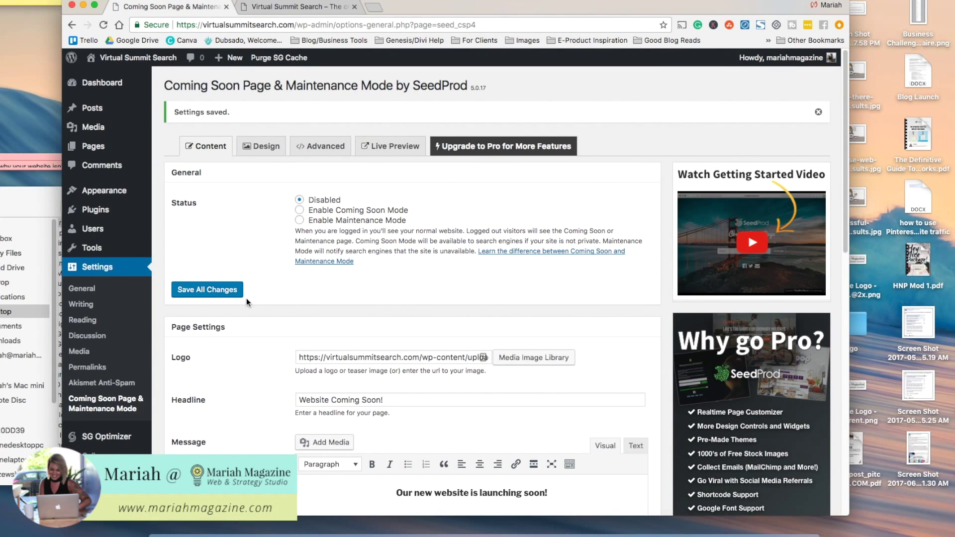
click(314, 6)
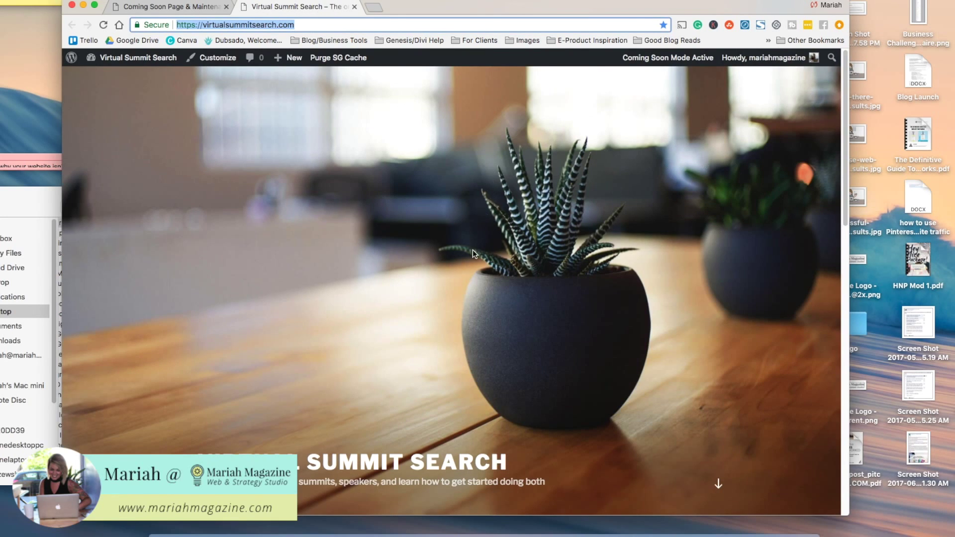
Step: Switch back to the SeedProd settings tab and scroll through it to confirm the Disabled status
click(174, 7)
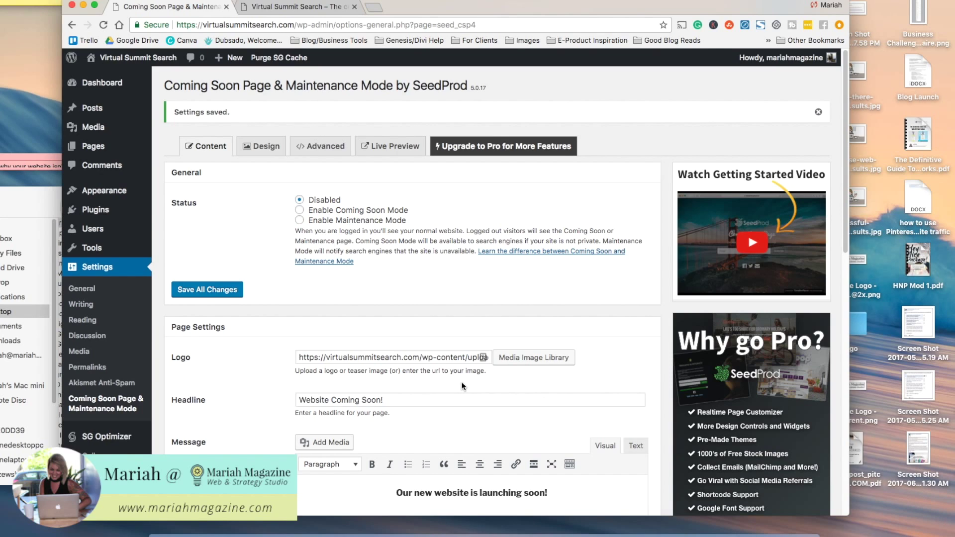
scroll(461, 381, down, 3)
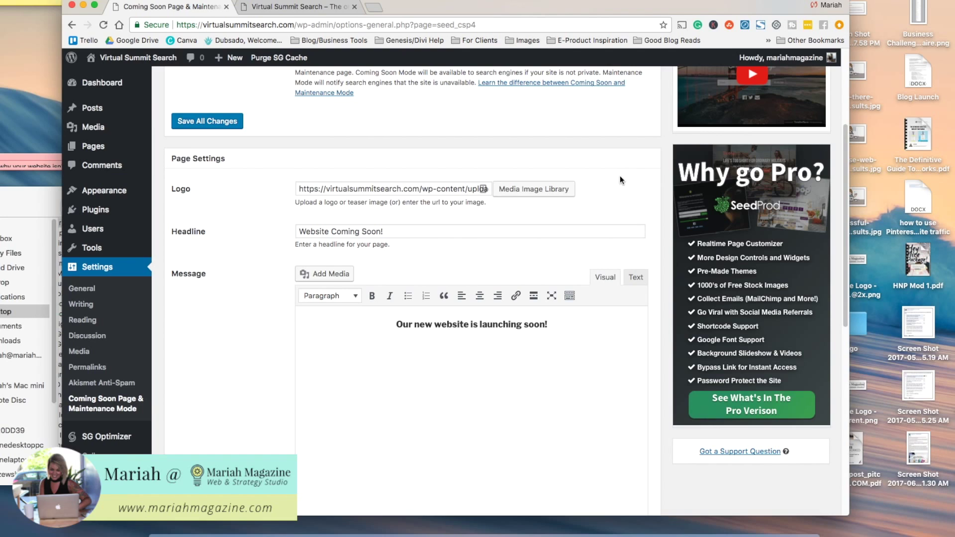
scroll(619, 177, up, 2)
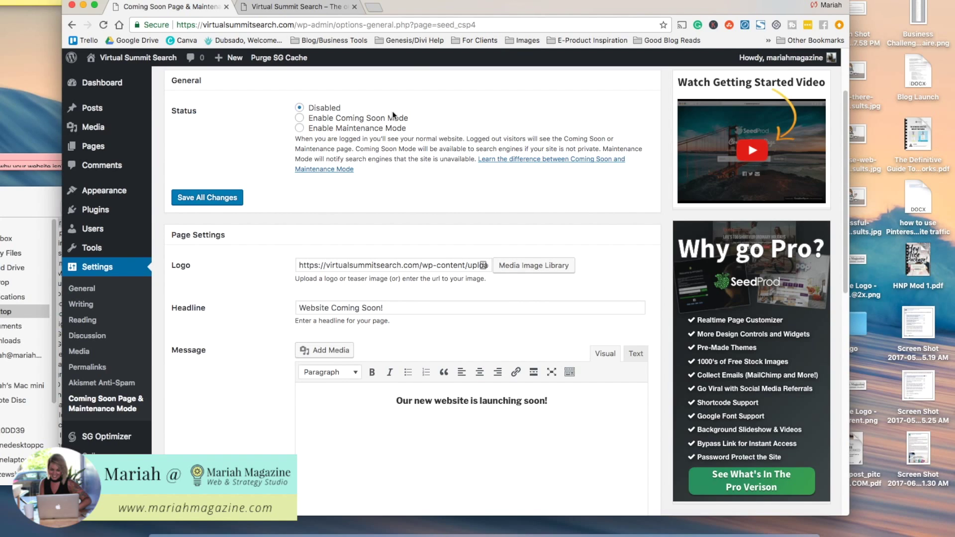
Step: Select Enable Coming Soon Mode and save, then select the launch message text in the Message editor
click(299, 118)
click(206, 195)
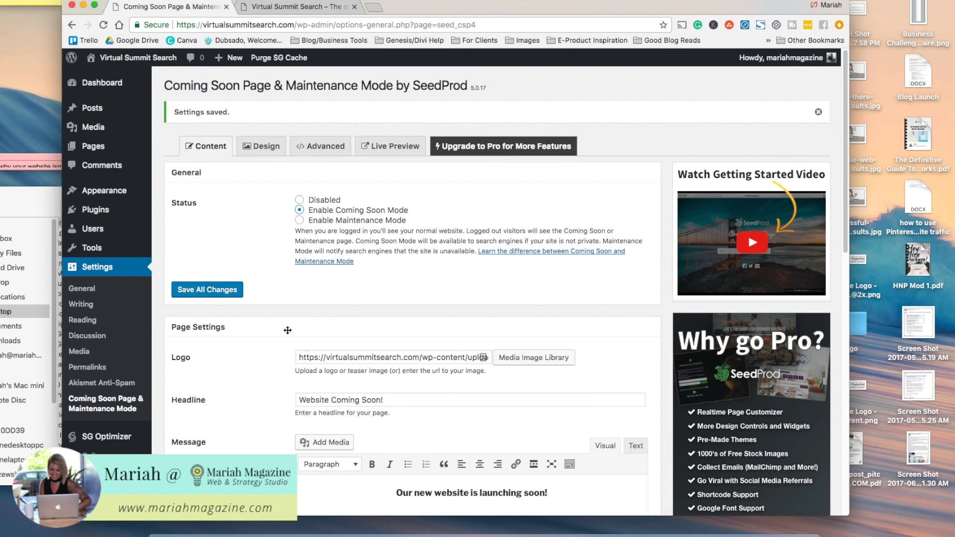
scroll(288, 330, down, 5)
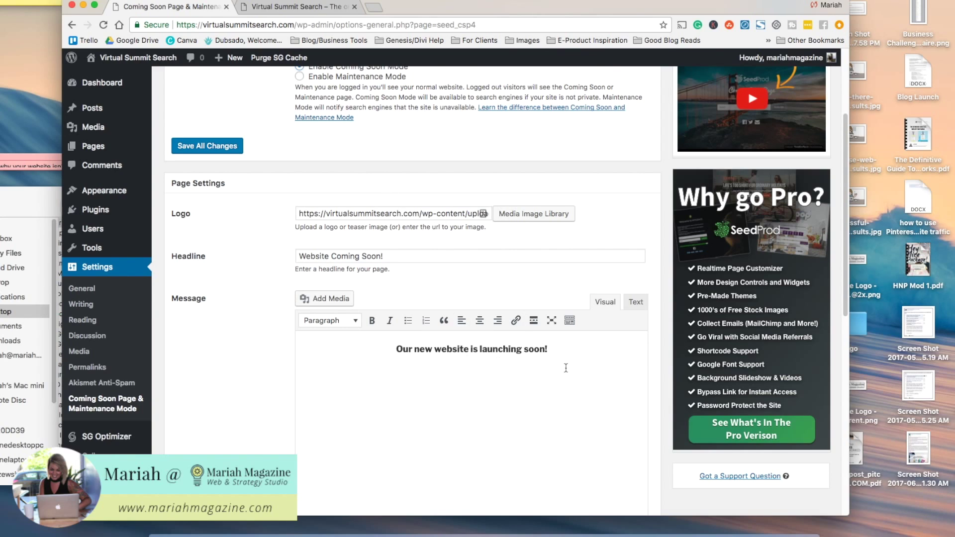
click(384, 365)
drag(399, 351, 522, 350)
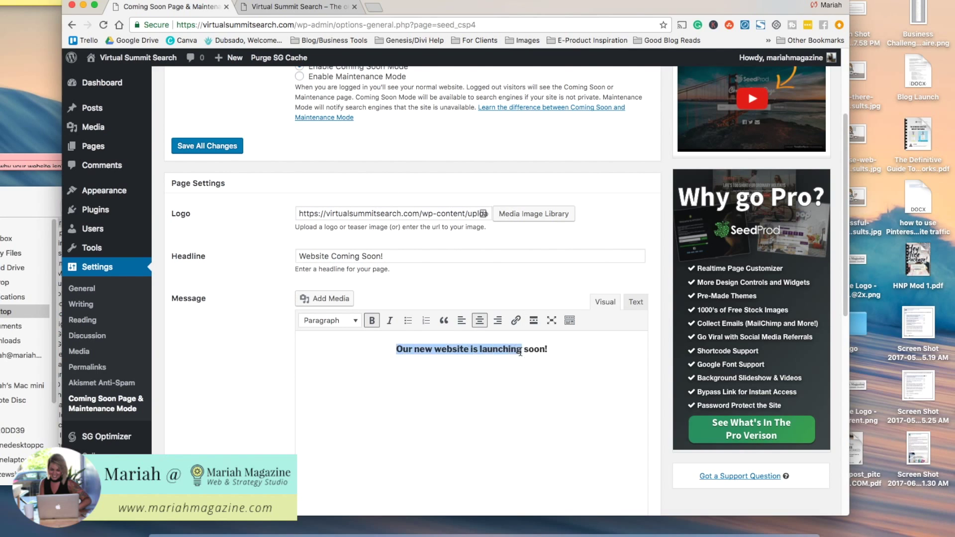
scroll(346, 387, up, 5)
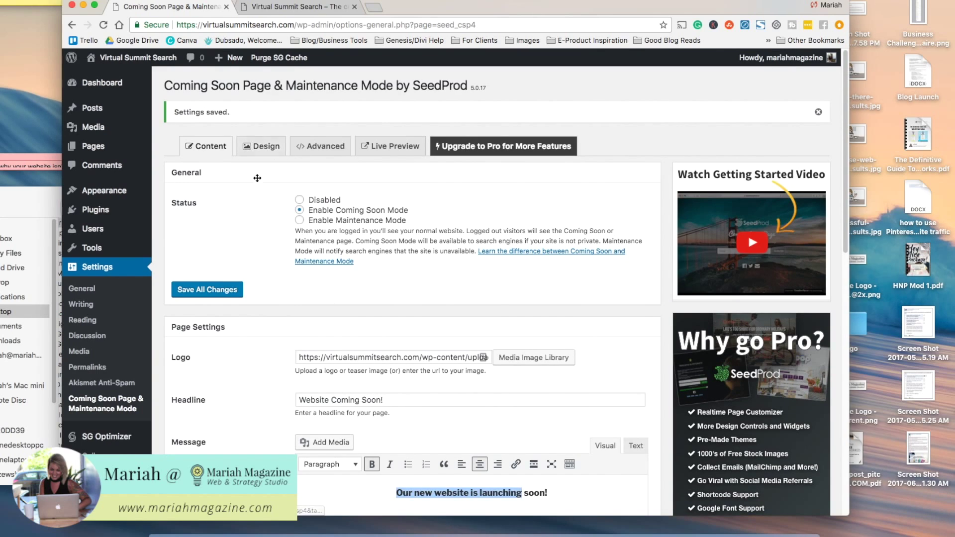